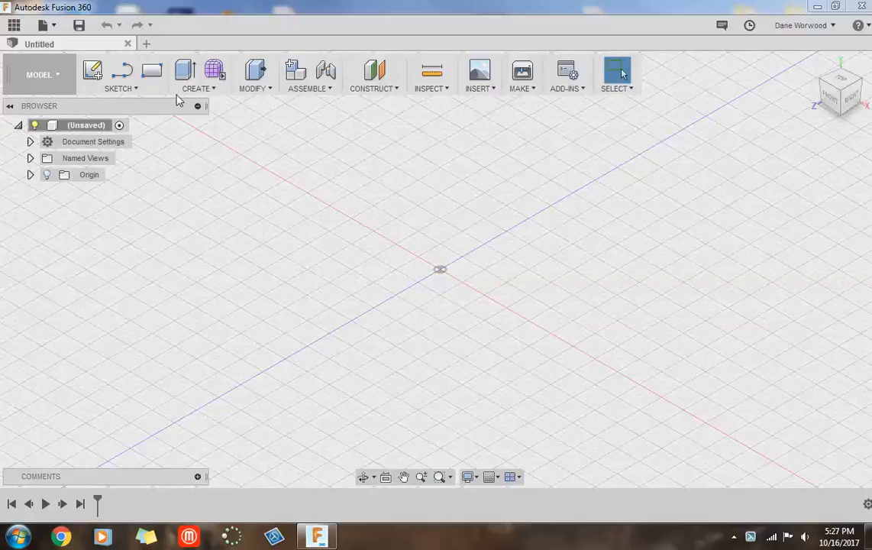
Step: Browse the list of cloud projects and open Demo Project
{"action": "left_click", "coordinate": [17, 25]}
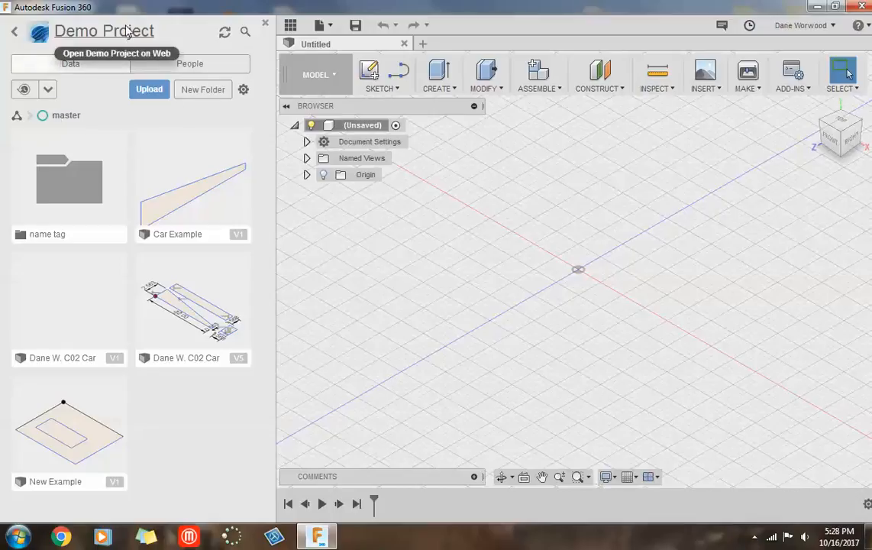
{"action": "left_click", "coordinate": [14, 32]}
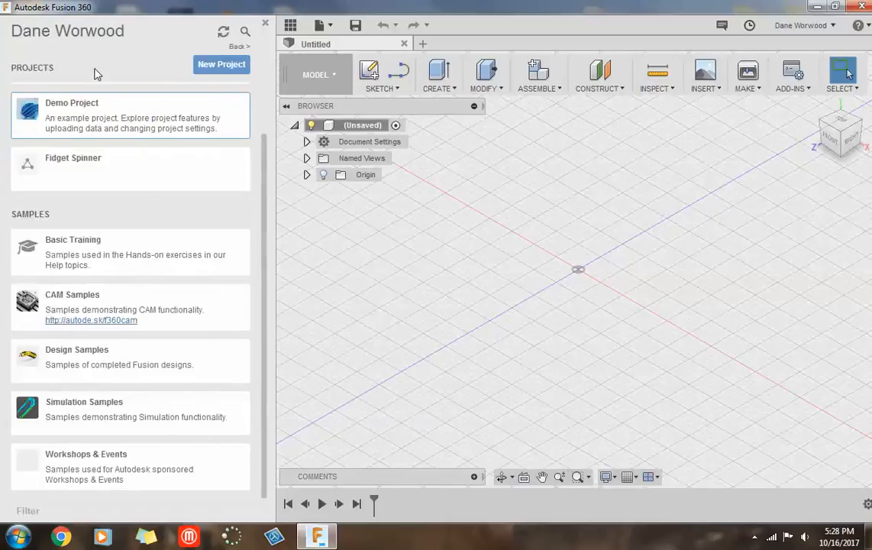
{"action": "left_click", "coordinate": [93, 116]}
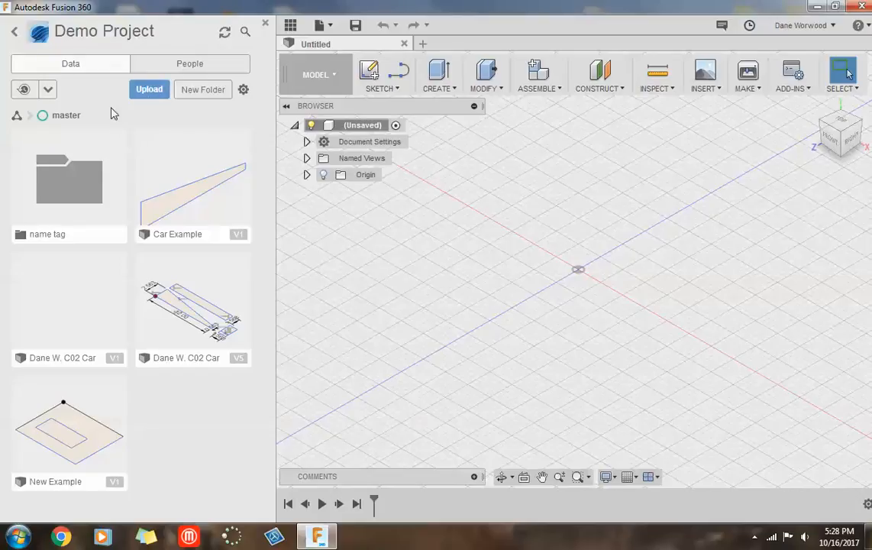
Step: Create a new folder with the default name in the master branch of Demo Project
{"action": "left_click", "coordinate": [205, 90]}
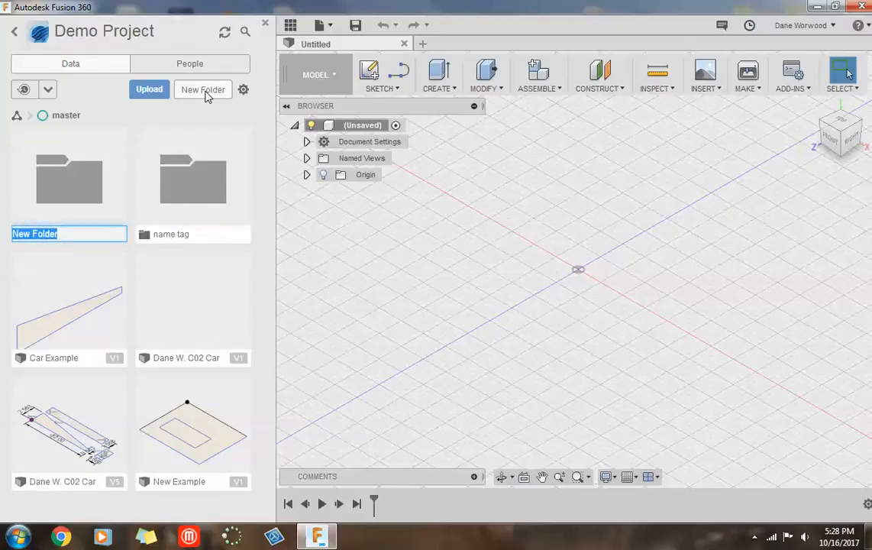
{"action": "type", "text": "Fidget spinner"}
{"action": "key", "text": "BackSpace"}
{"action": "key", "text": "BackSpace"}
{"action": "key", "text": "BackSpace"}
{"action": "key", "text": "BackSpace"}
{"action": "key", "text": "BackSpace"}
{"action": "key", "text": "BackSpace"}
{"action": "key", "text": "BackSpace"}
{"action": "key", "text": "BackSpace"}
{"action": "key", "text": "BackSpace"}
{"action": "key", "text": "BackSpace"}
{"action": "key", "text": "BackSpace"}
{"action": "key", "text": "BackSpace"}
{"action": "key", "text": "BackSpace"}
{"action": "key", "text": "BackSpace"}
{"action": "key", "text": "BackSpace"}
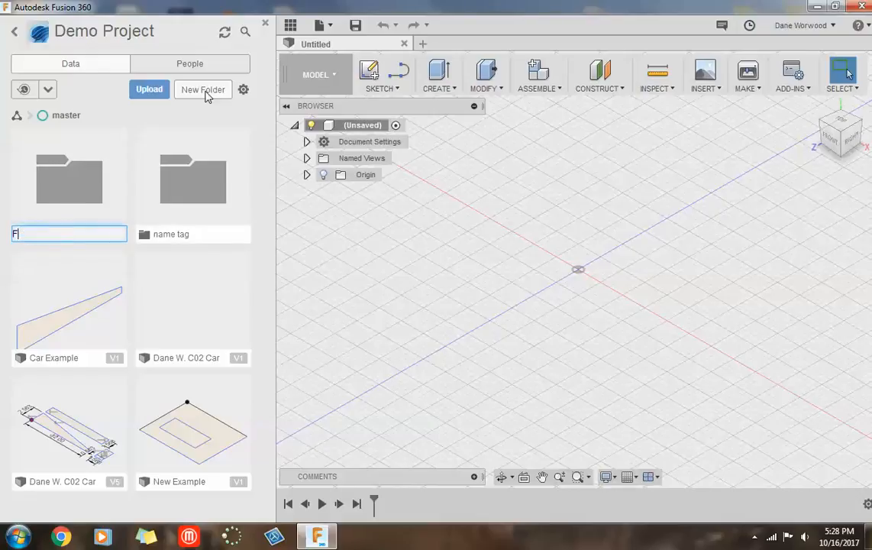
{"action": "key", "text": "Return"}
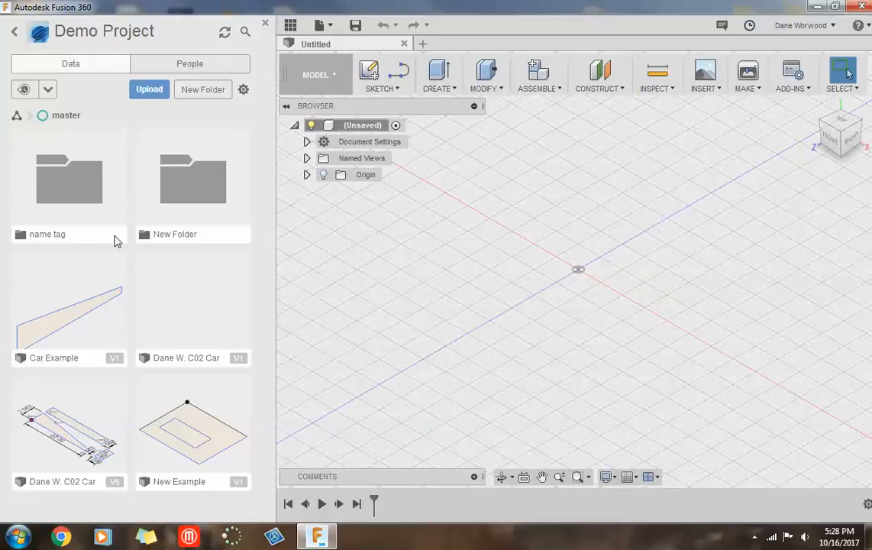
Step: Try to rename the newly created folder as Name Tag
{"action": "right_click", "coordinate": [187, 237]}
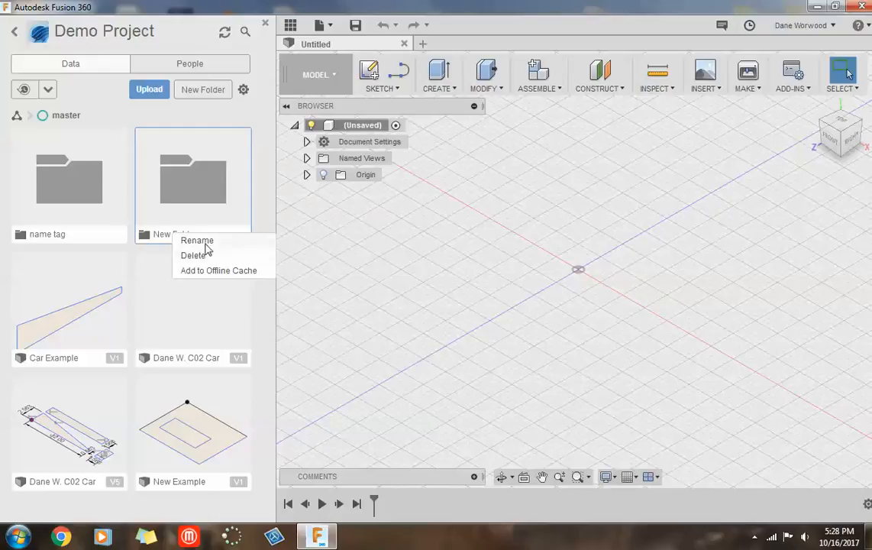
{"action": "left_click", "coordinate": [200, 239]}
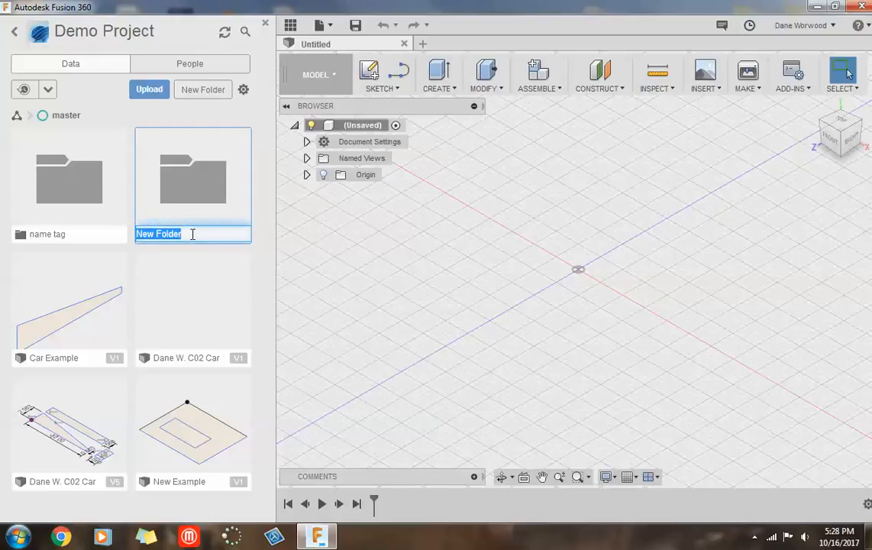
{"action": "type", "text": "Name Tag"}
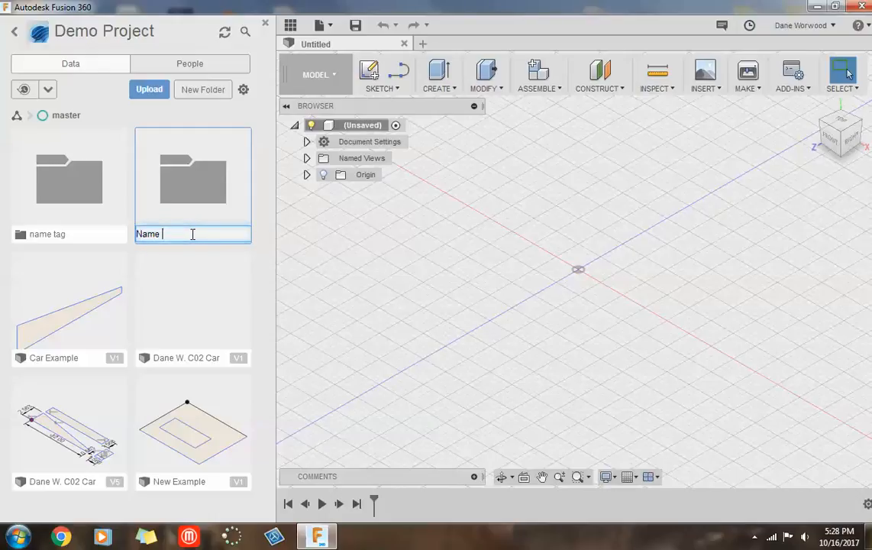
{"action": "left_click", "coordinate": [267, 210]}
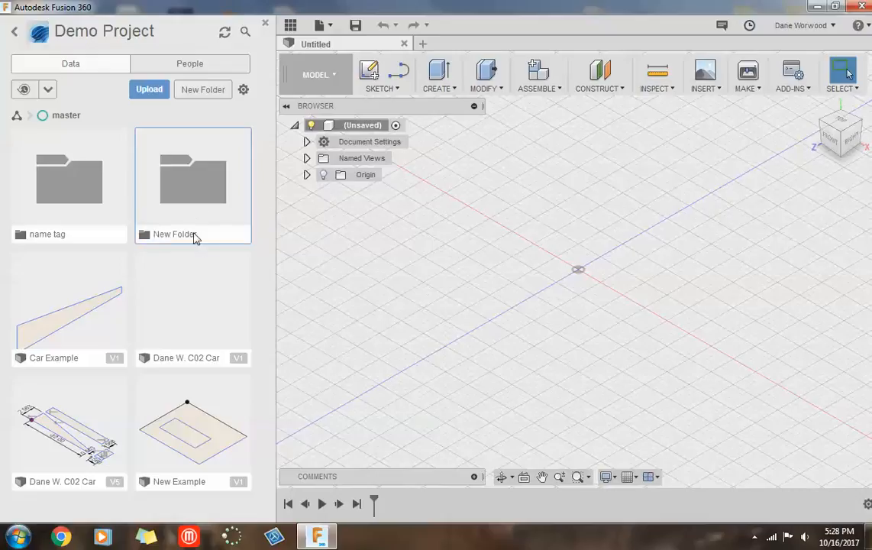
{"action": "right_click", "coordinate": [194, 238]}
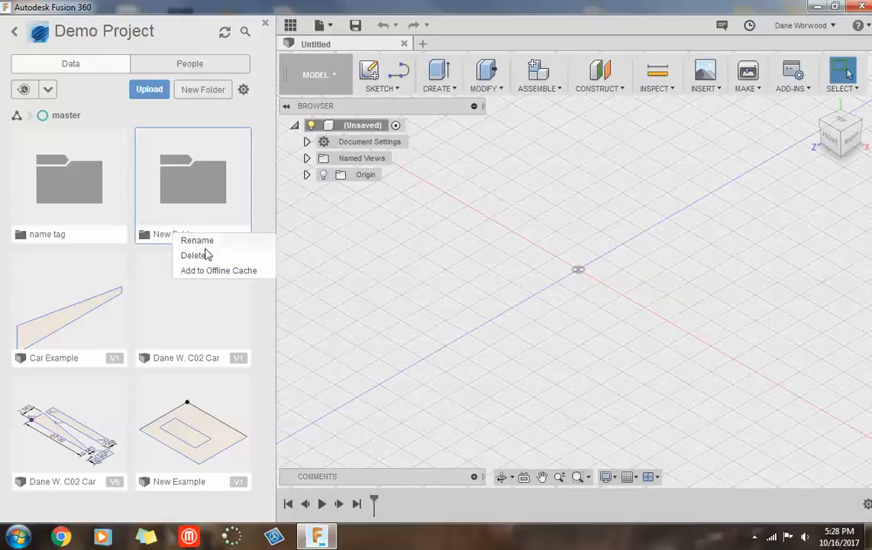
{"action": "left_click", "coordinate": [204, 239]}
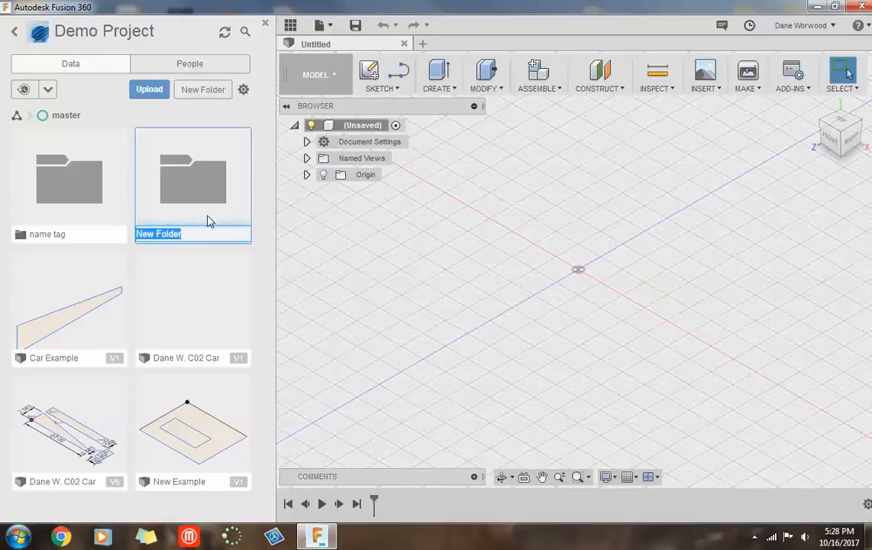
{"action": "type", "text": "Name Tag"}
{"action": "key", "text": "Return"}
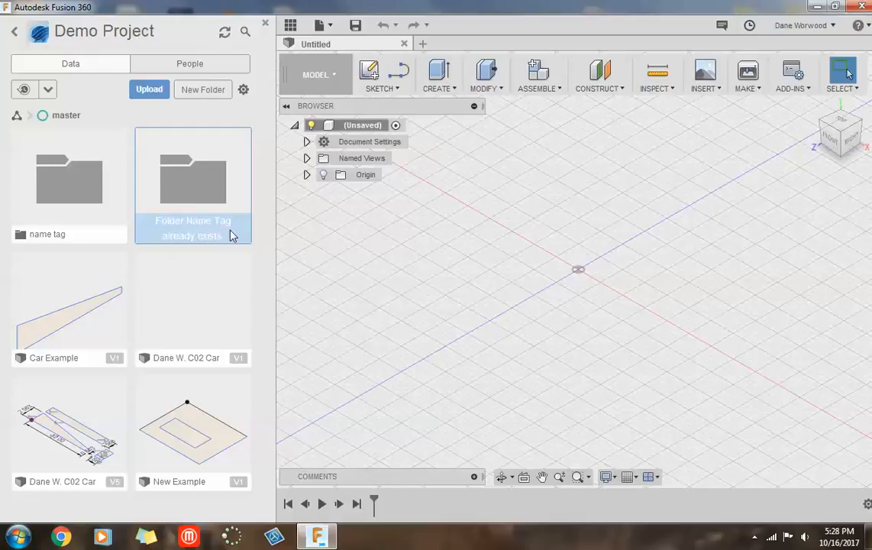
Step: Permanently delete the old "name tag" folder from Demo Project
{"action": "right_click", "coordinate": [81, 203]}
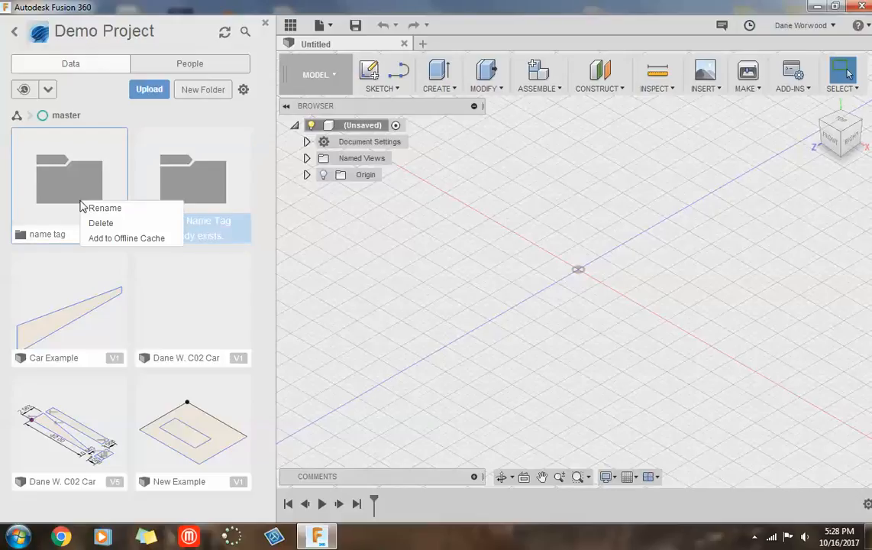
{"action": "left_click", "coordinate": [99, 223]}
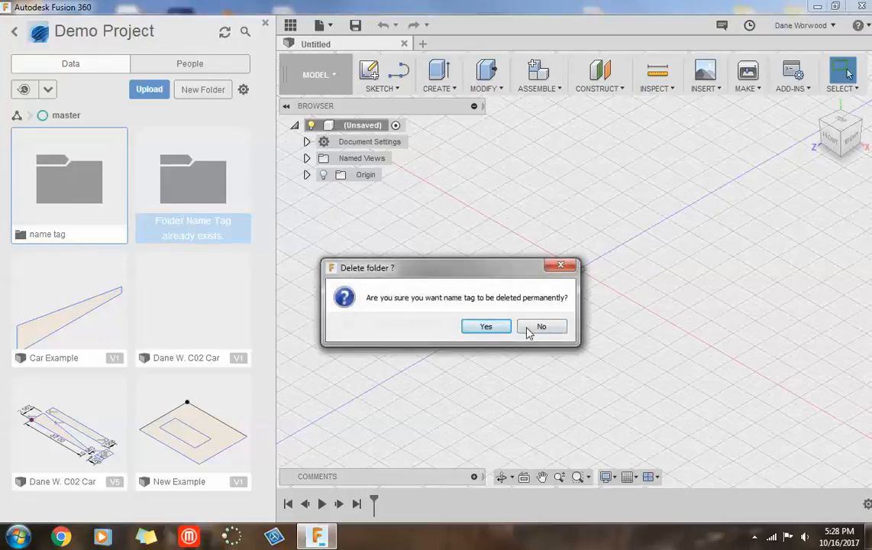
{"action": "left_click", "coordinate": [487, 327]}
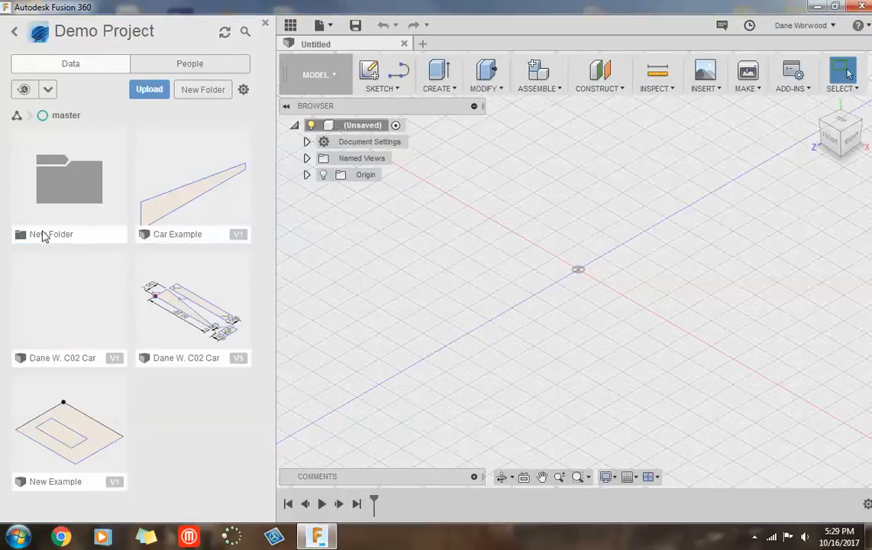
Step: Rename the remaining New Folder as Name Tag and close the project data view
{"action": "right_click", "coordinate": [43, 230]}
{"action": "left_click", "coordinate": [76, 238]}
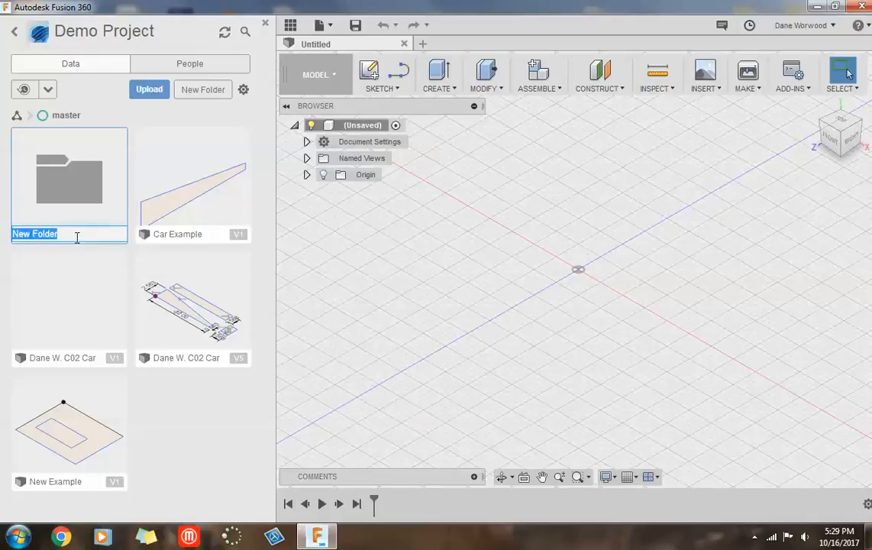
{"action": "type", "text": "Name Tag"}
{"action": "key", "text": "Return"}
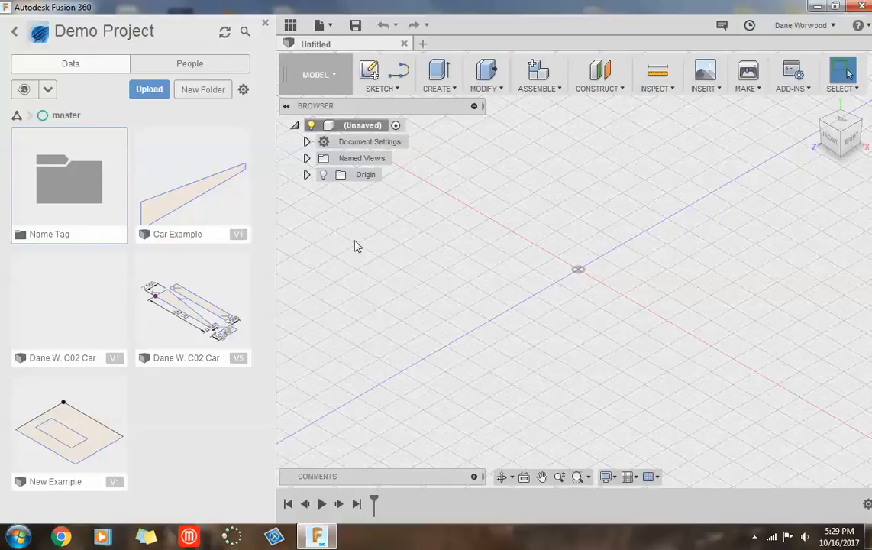
{"action": "left_click", "coordinate": [267, 25]}
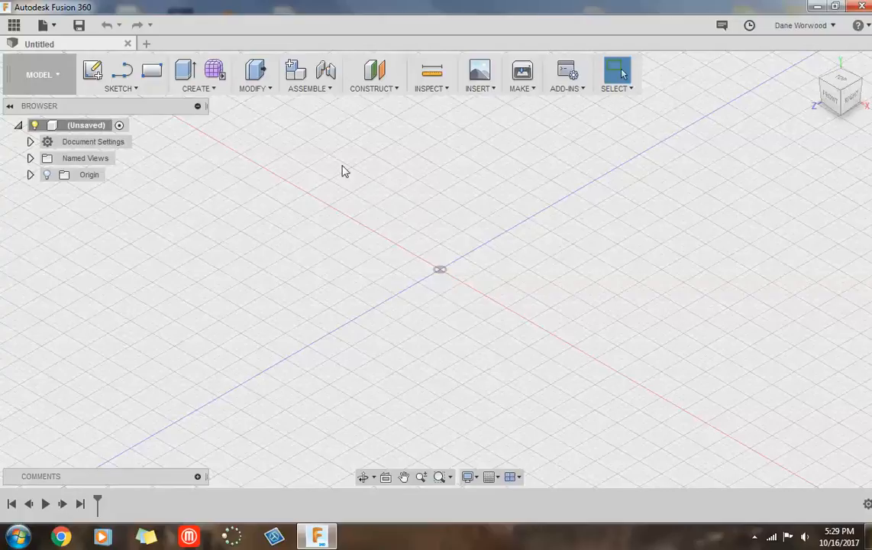
Step: Review the document's active unit and the available unit types, leaving the unit settings without applying a change
{"action": "left_click", "coordinate": [31, 142]}
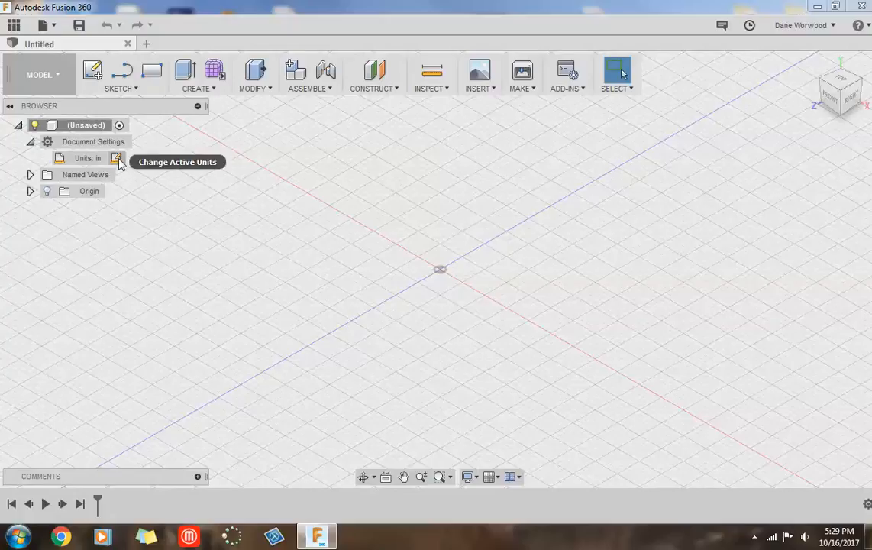
{"action": "left_click", "coordinate": [118, 159]}
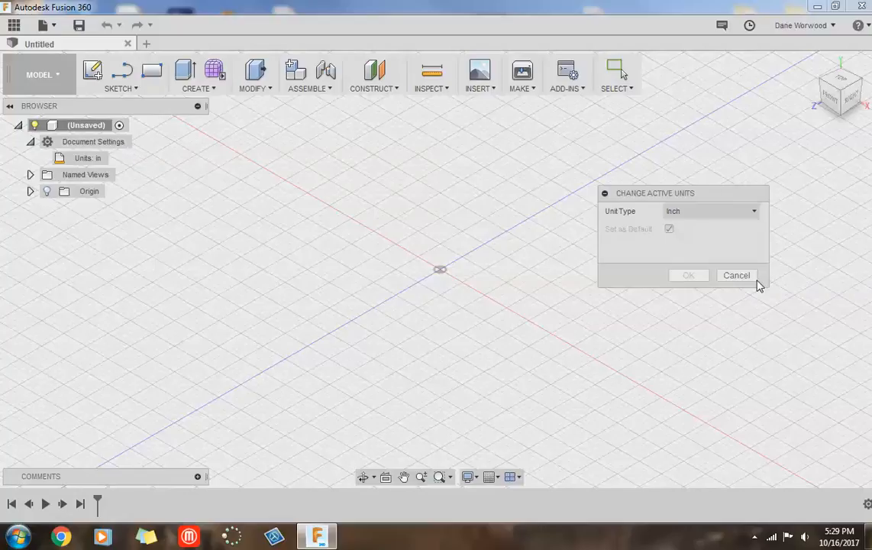
{"action": "left_click", "coordinate": [749, 212]}
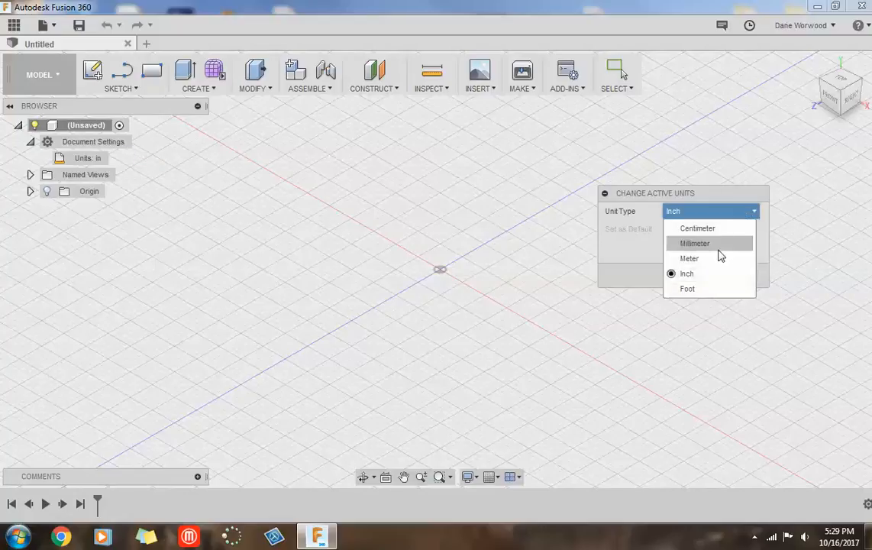
{"action": "left_click", "coordinate": [719, 247]}
{"action": "left_click", "coordinate": [740, 214]}
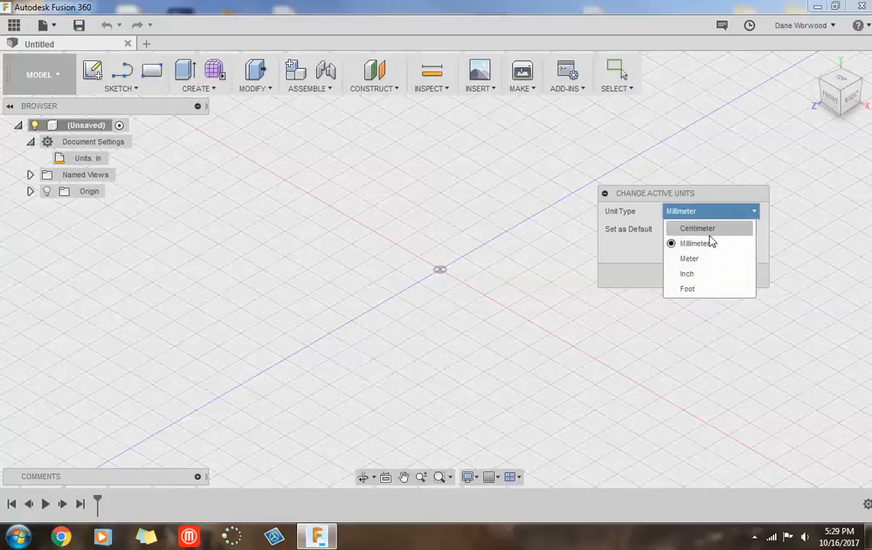
{"action": "left_click", "coordinate": [698, 274]}
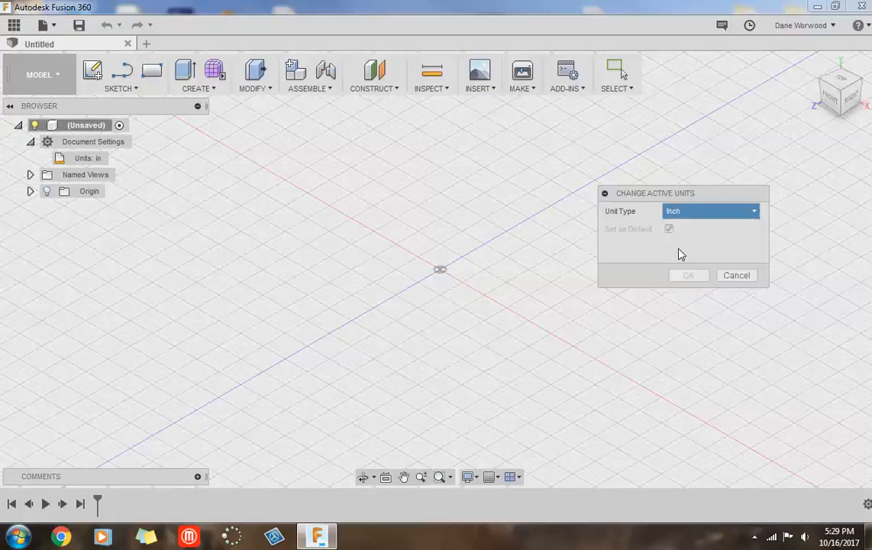
{"action": "left_click", "coordinate": [743, 277]}
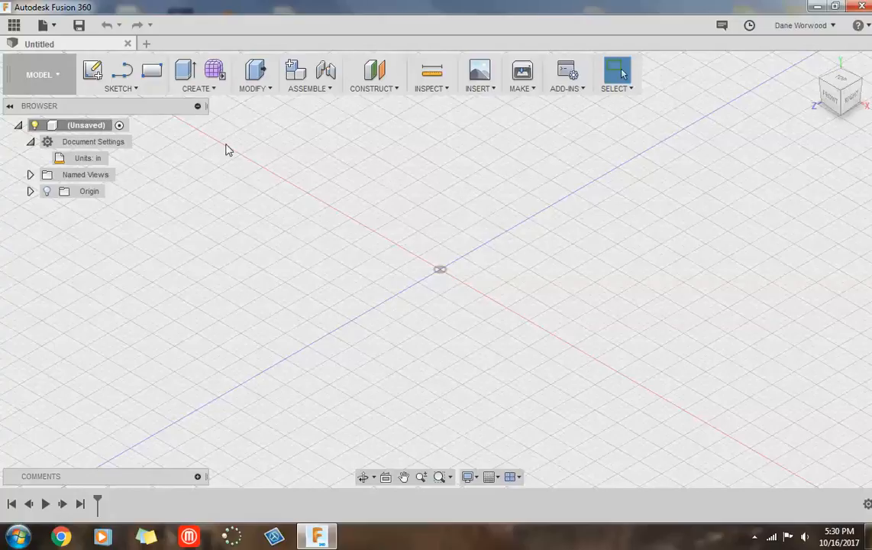
Step: Save the design in Demo Project > master, naming it with the author's short name followed by nametag1
{"action": "left_click", "coordinate": [79, 25]}
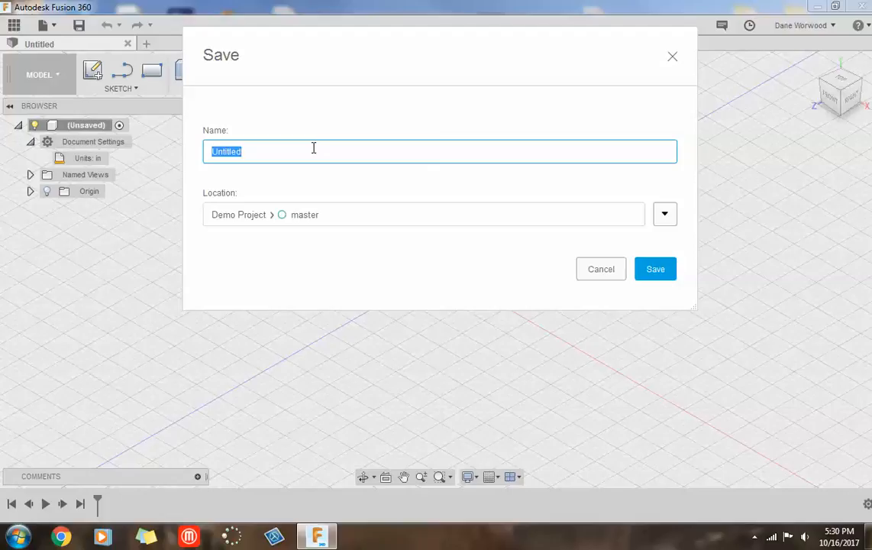
{"action": "type", "text": "Dane W. Fidget1"}
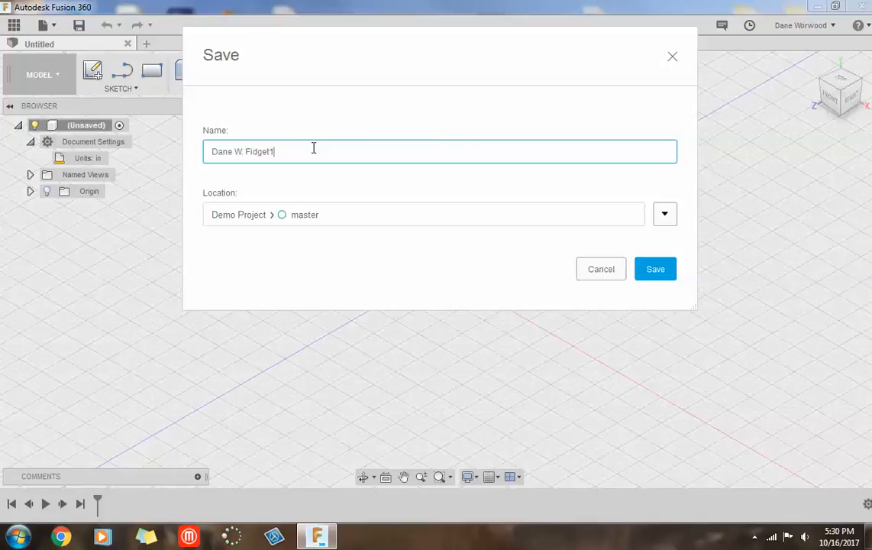
{"action": "type", "text": "nametag"}
{"action": "left_click", "coordinate": [666, 217]}
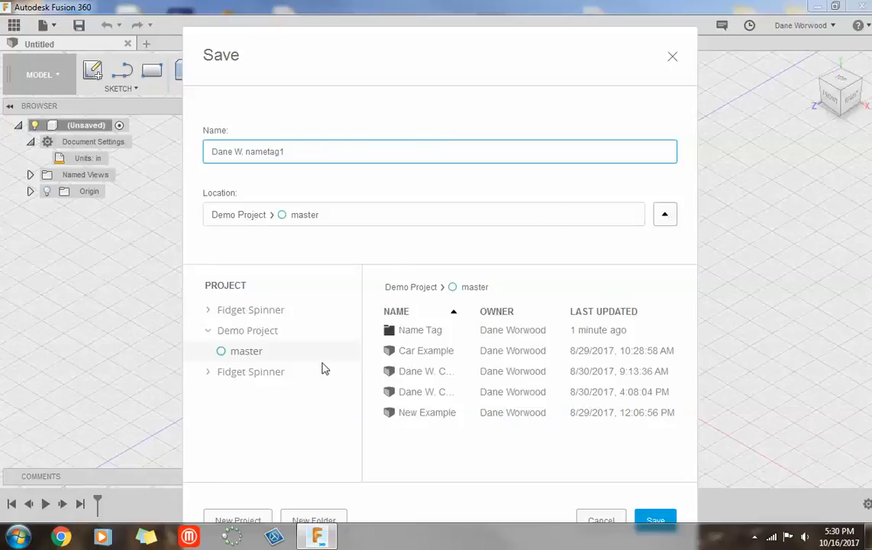
{"action": "left_click", "coordinate": [425, 334]}
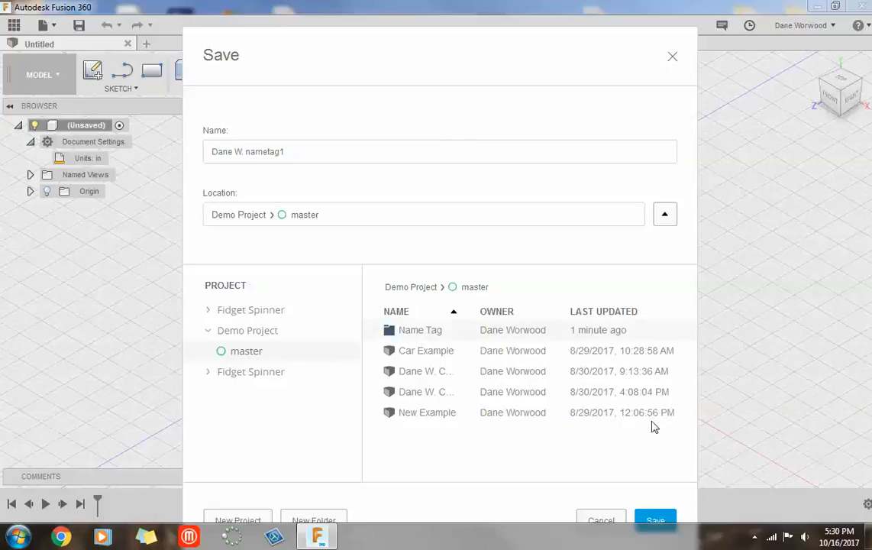
{"action": "left_click", "coordinate": [657, 521]}
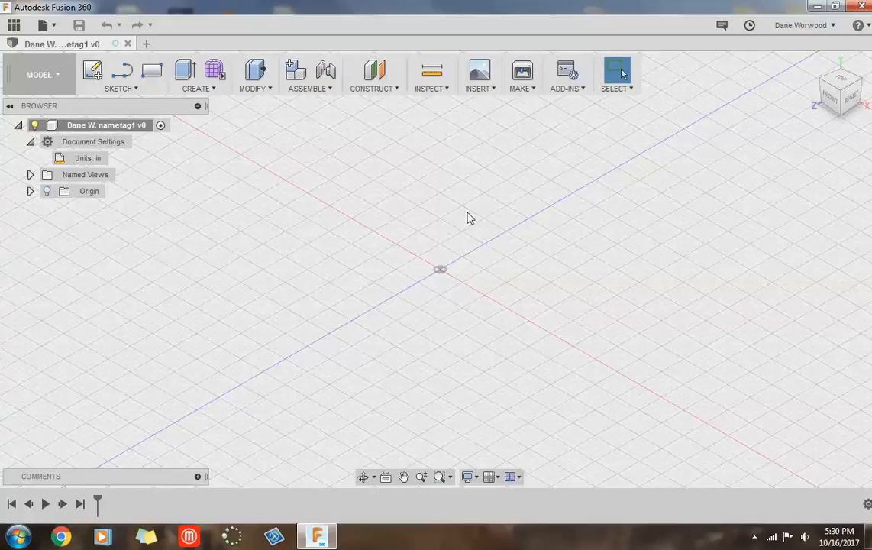
{"action": "left_click", "coordinate": [77, 26]}
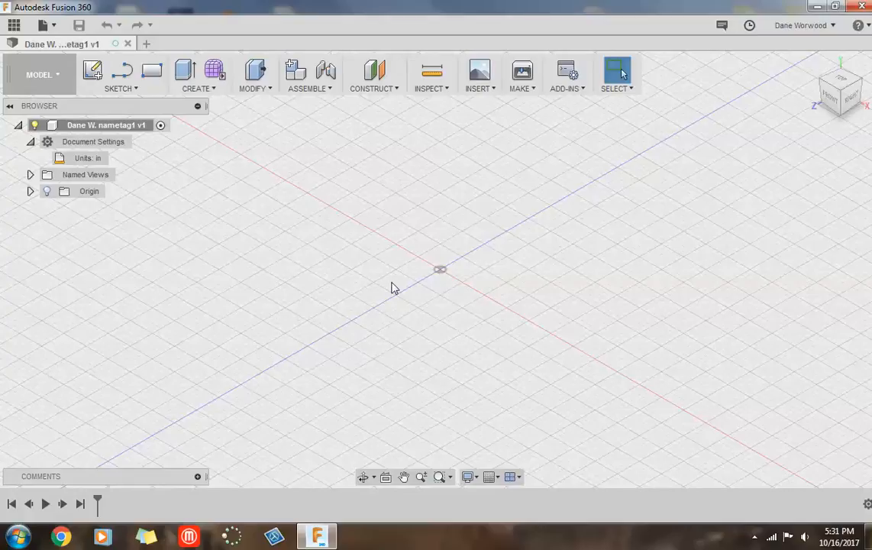
{"action": "left_click", "coordinate": [57, 26]}
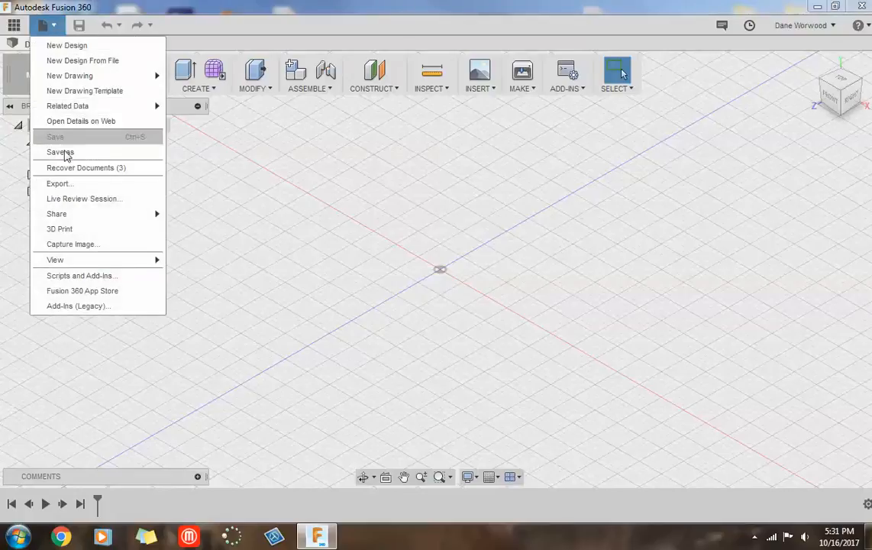
{"action": "left_click", "coordinate": [61, 152]}
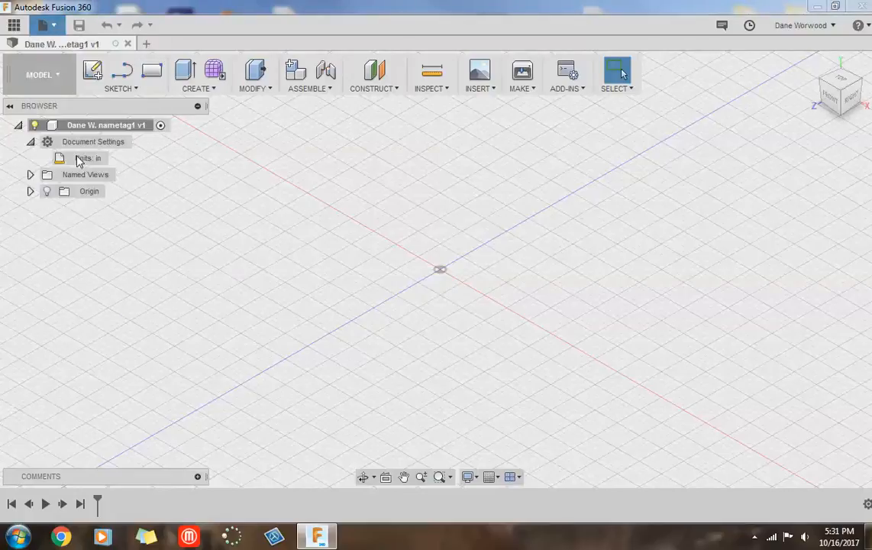
{"action": "left_click", "coordinate": [604, 269]}
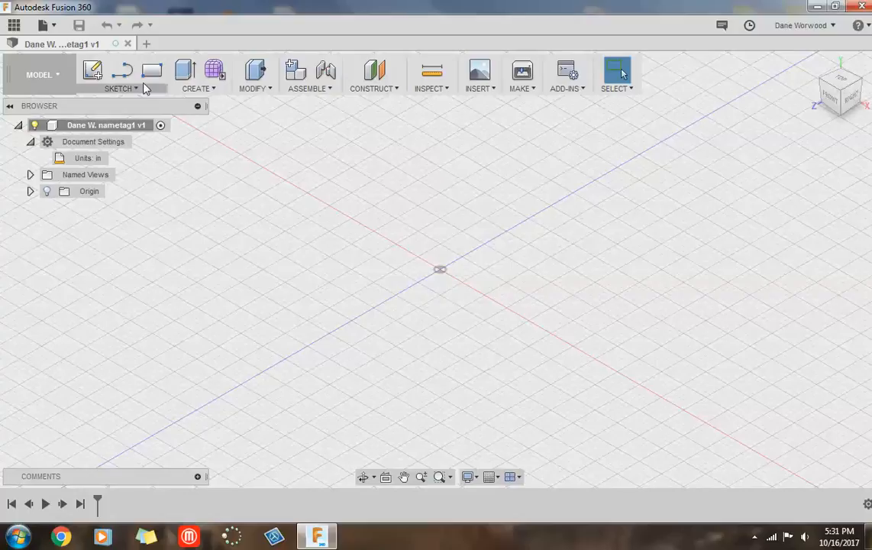
Step: Sketch a single sloping line just off the origin on the horizontal plane and save the design with the version description User Saved
{"action": "left_click", "coordinate": [122, 71]}
{"action": "left_click", "coordinate": [448, 295]}
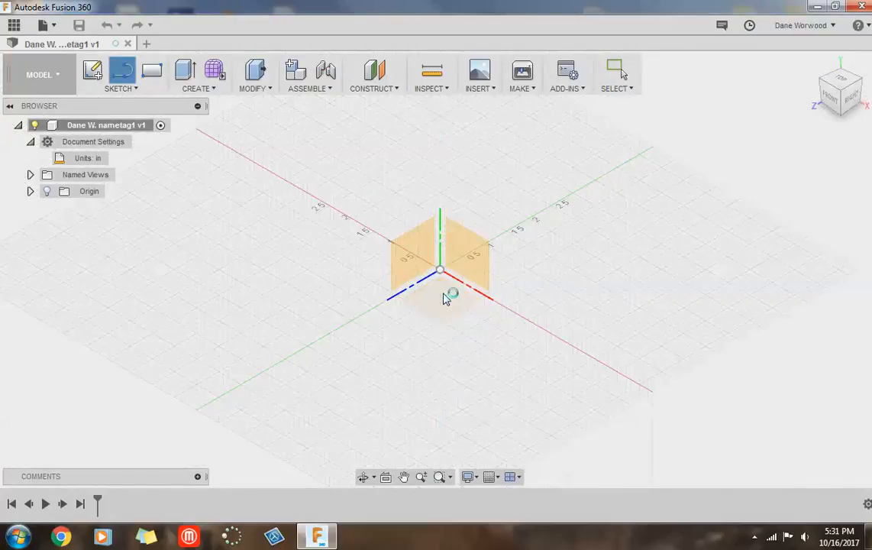
{"action": "left_click", "coordinate": [416, 261]}
{"action": "left_click", "coordinate": [539, 317]}
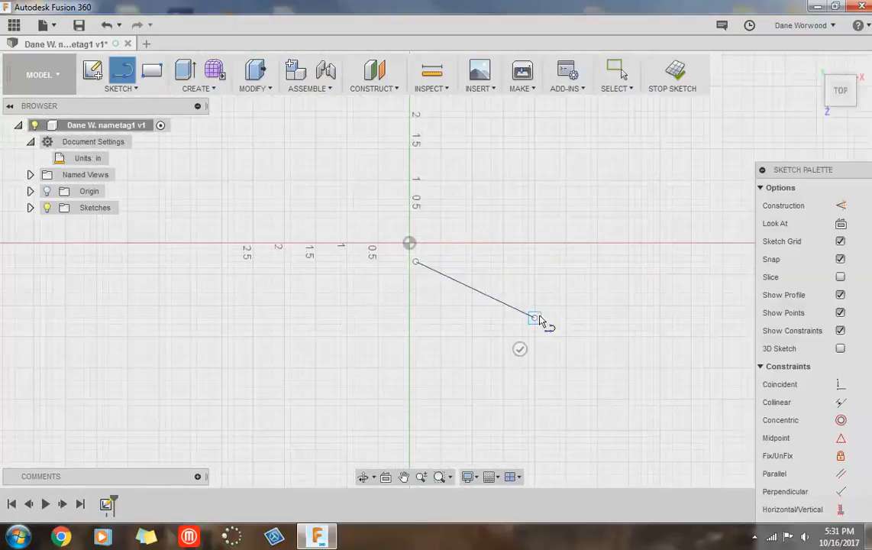
{"action": "left_click", "coordinate": [617, 74]}
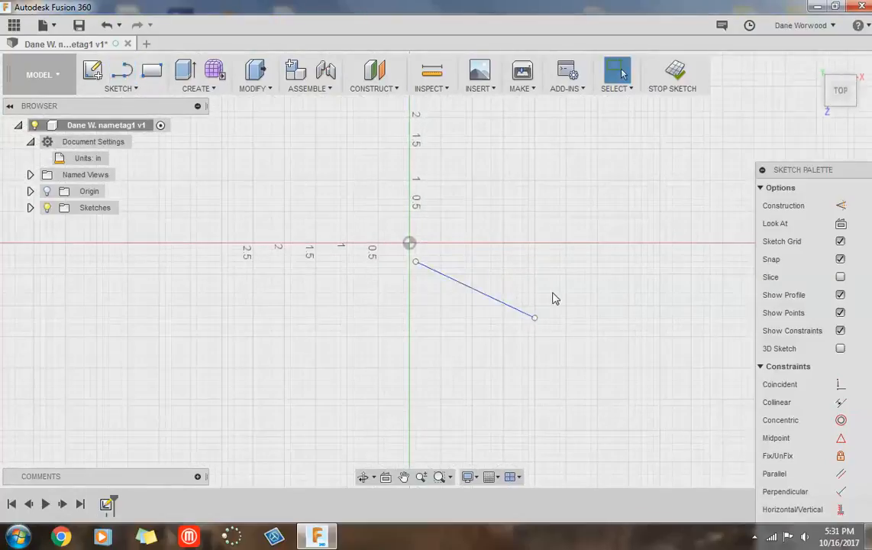
{"action": "left_click", "coordinate": [674, 74]}
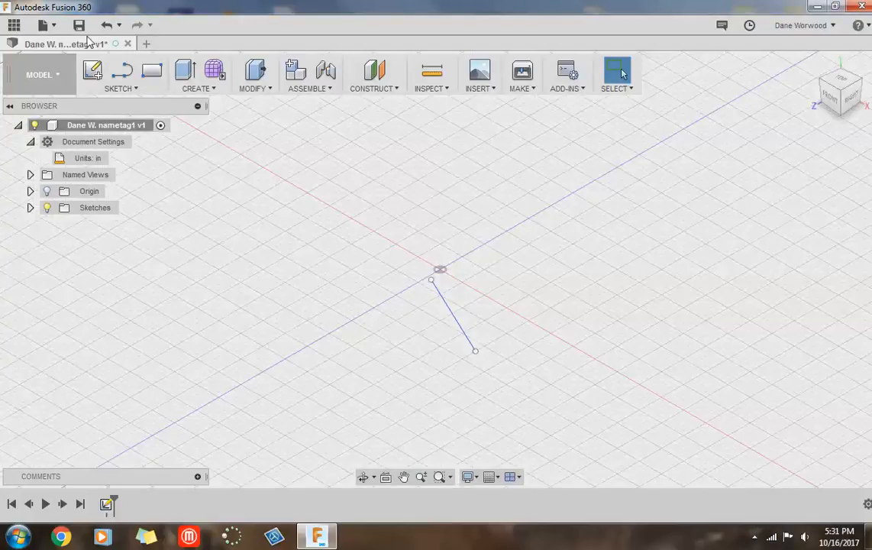
{"action": "left_click", "coordinate": [80, 26]}
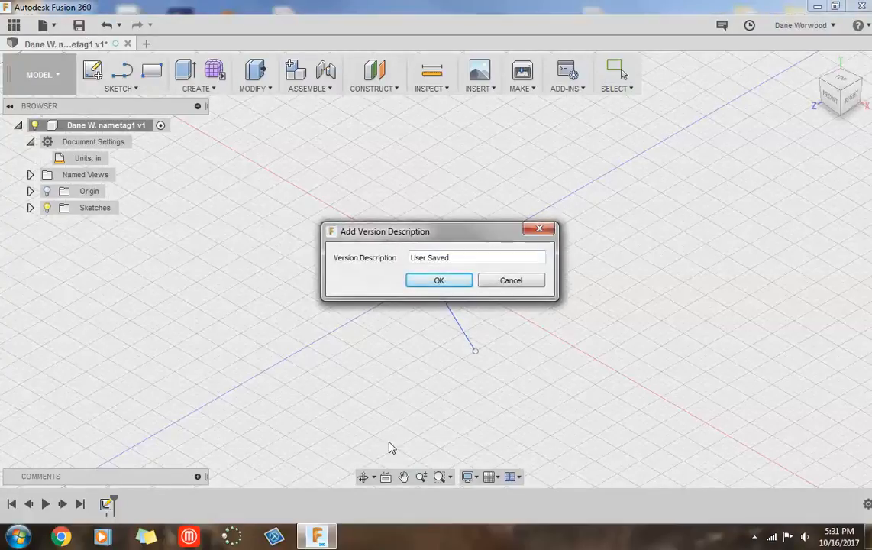
{"action": "left_click", "coordinate": [438, 282]}
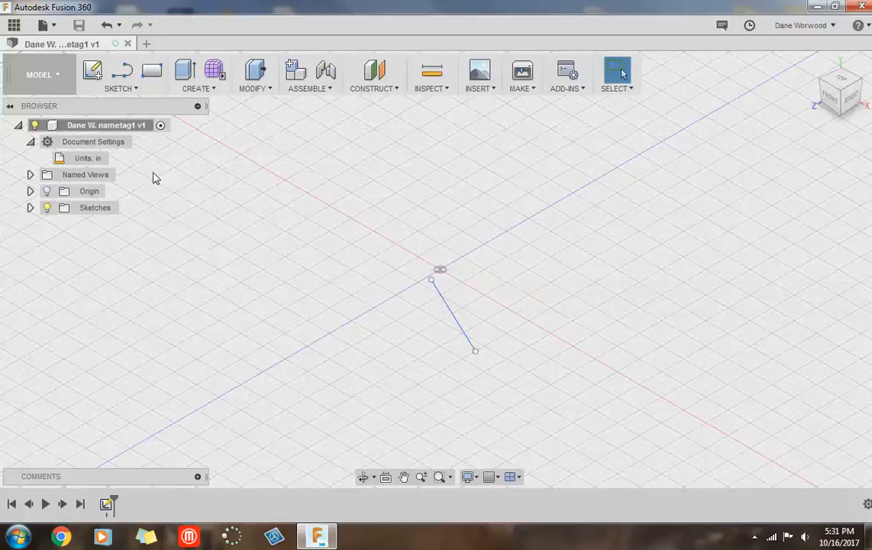
Step: Check Demo Project's master folder and its Name Tag subfolder for the saved name tag design, and close the project data view
{"action": "left_click", "coordinate": [13, 26]}
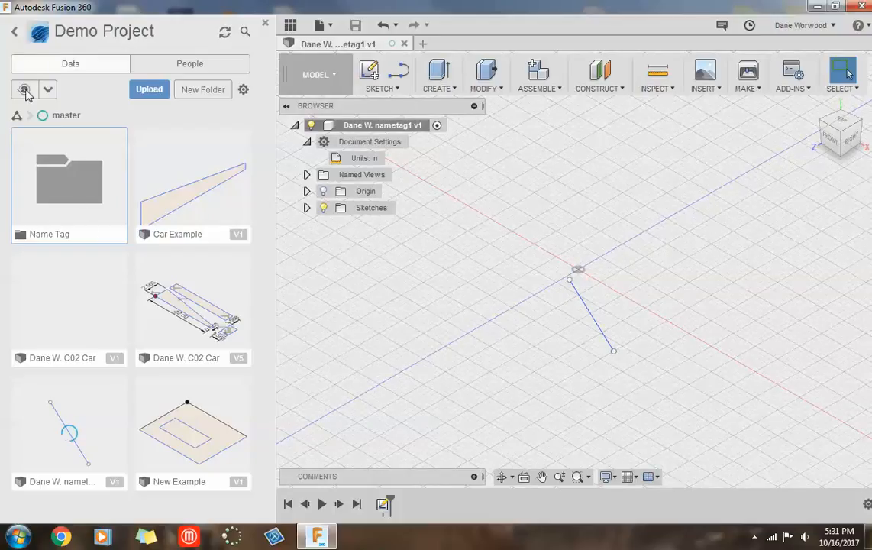
{"action": "left_click", "coordinate": [14, 31]}
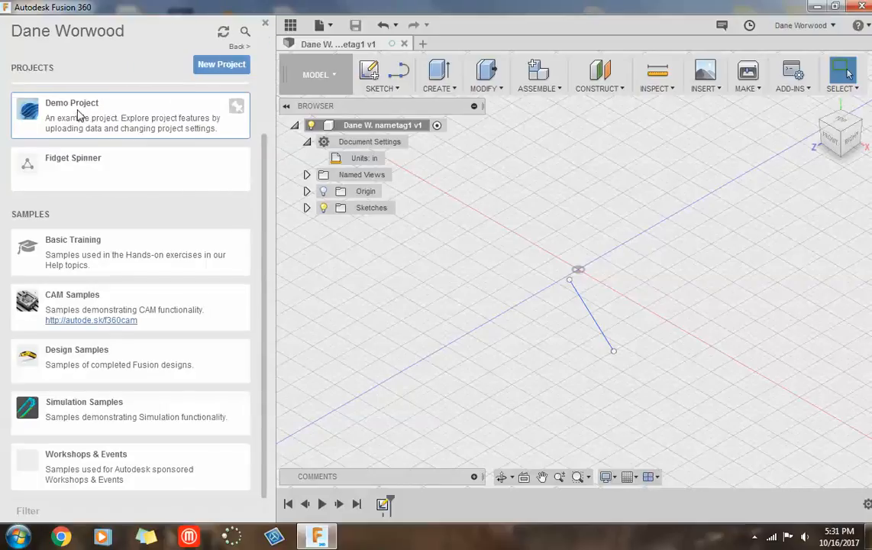
{"action": "left_click", "coordinate": [81, 115]}
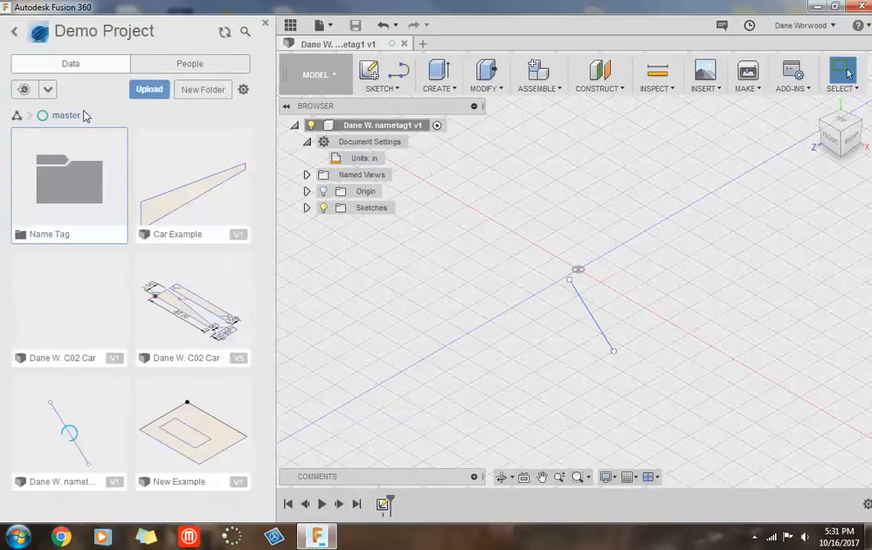
{"action": "double_click", "coordinate": [89, 189]}
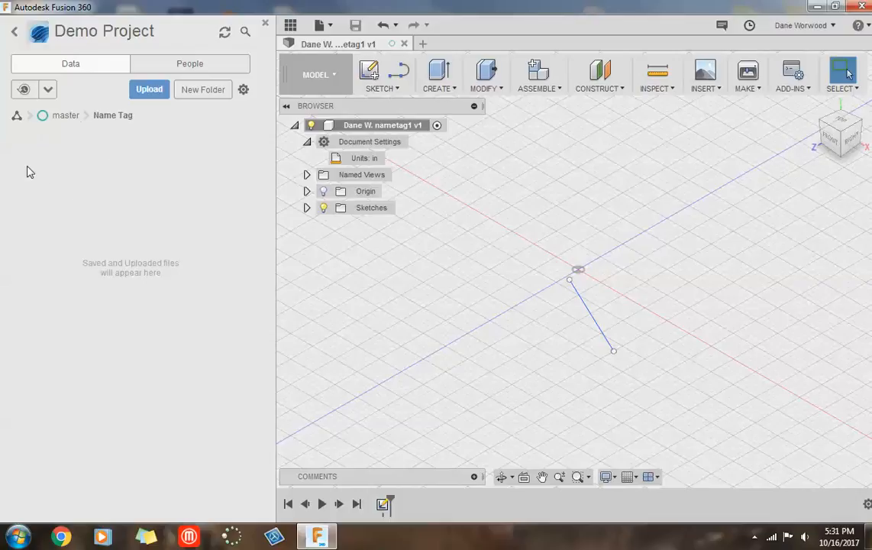
{"action": "left_click", "coordinate": [14, 32]}
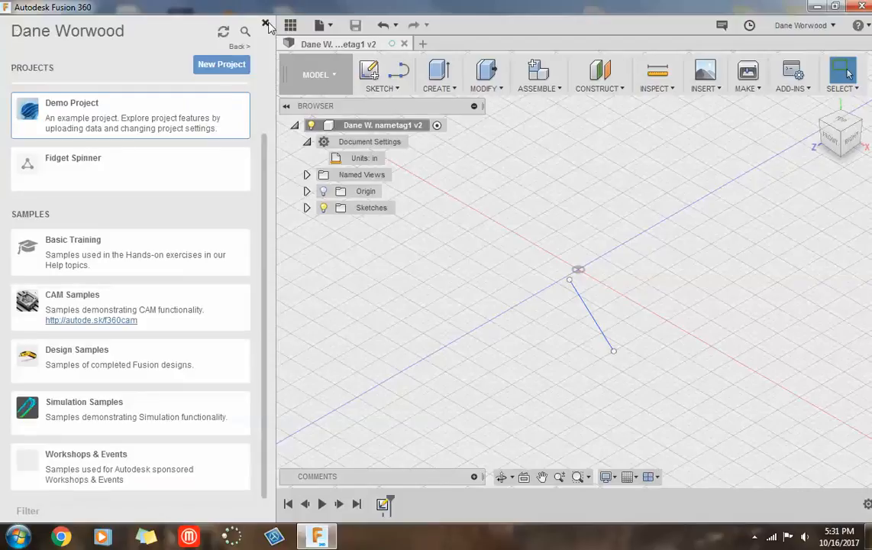
{"action": "left_click", "coordinate": [265, 23]}
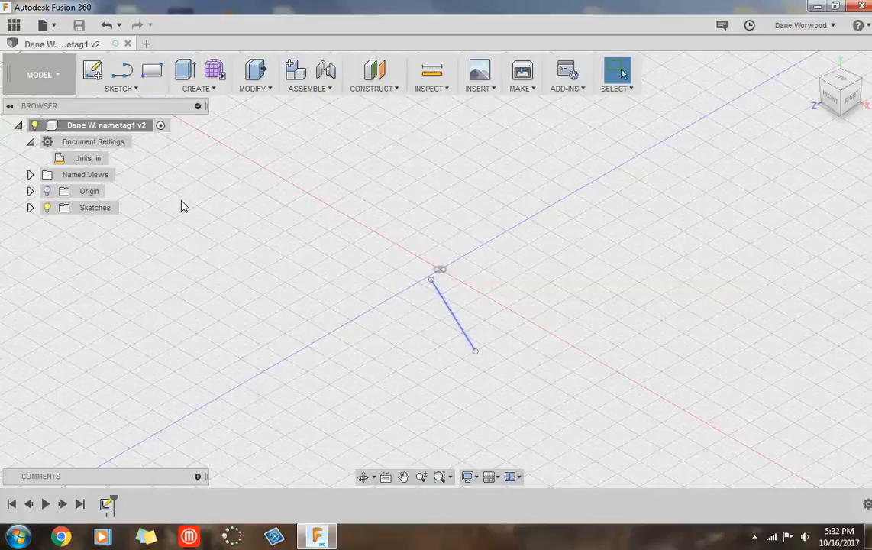
Step: Recheck the name tag design's saved version in Demo Project's master folder and close the project data view
{"action": "mouse_move", "coordinate": [96, 159]}
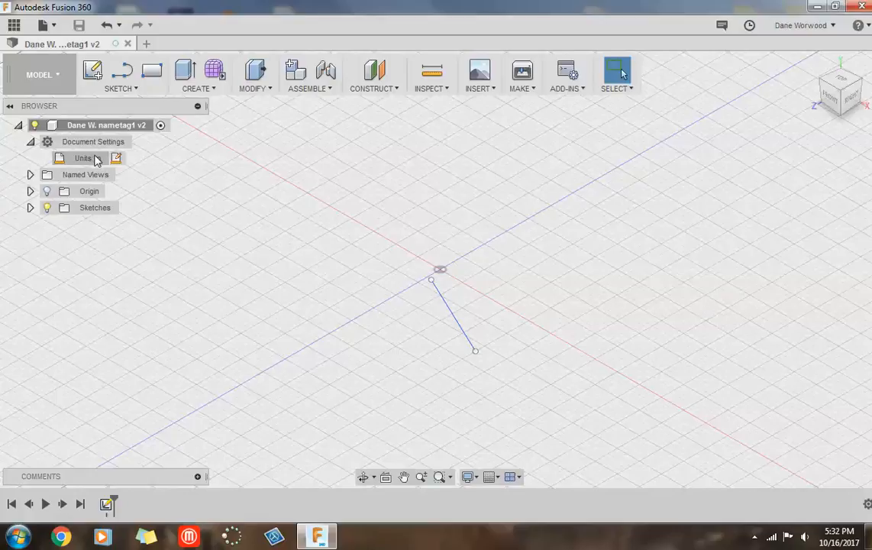
{"action": "left_click", "coordinate": [15, 25]}
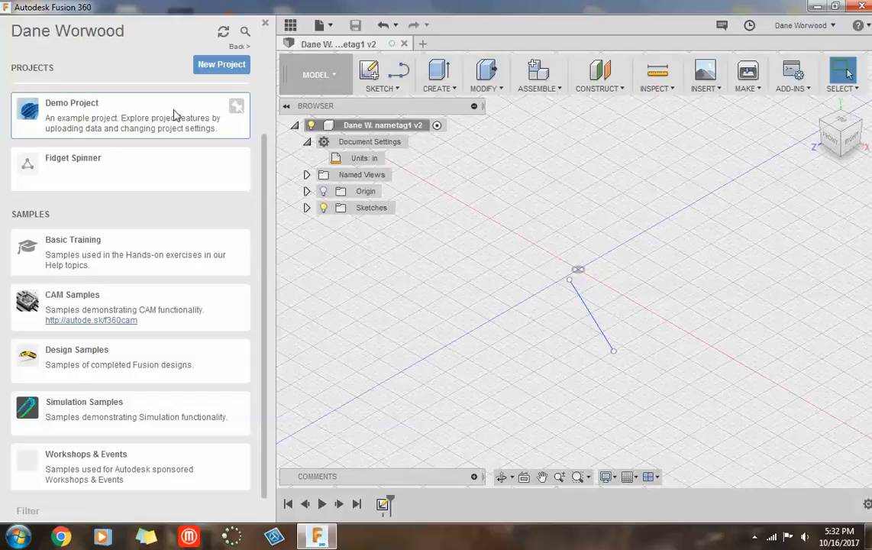
{"action": "left_click", "coordinate": [104, 110]}
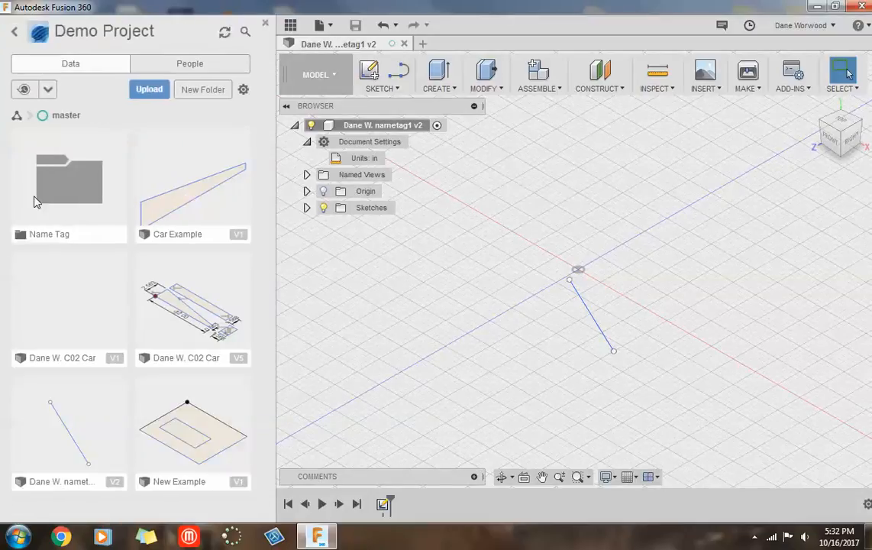
{"action": "left_click", "coordinate": [265, 23]}
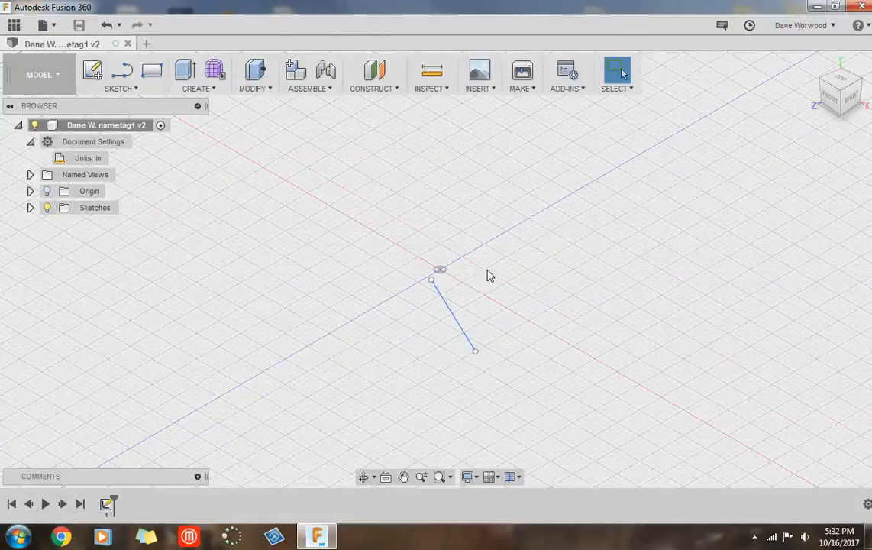